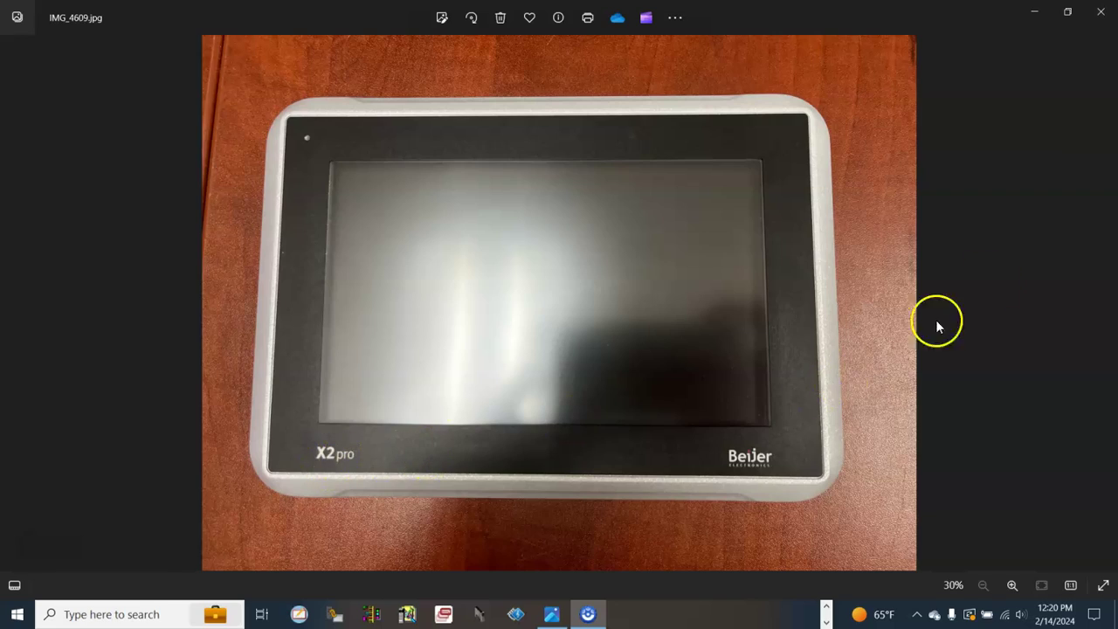
- Go to IMG_4610 of the X2 pro 7 - B2 back label and zoom into its Part no
left_click(1102, 304)
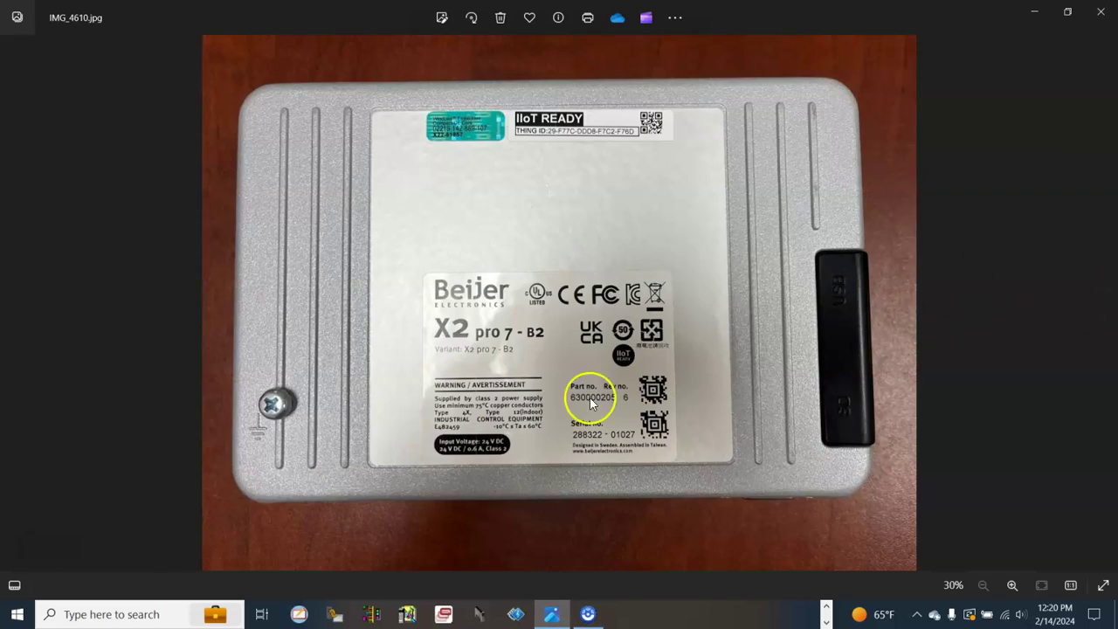
scroll(589, 410, "up", 1)
scroll(590, 411, "up", 1)
scroll(585, 408, "up", 2)
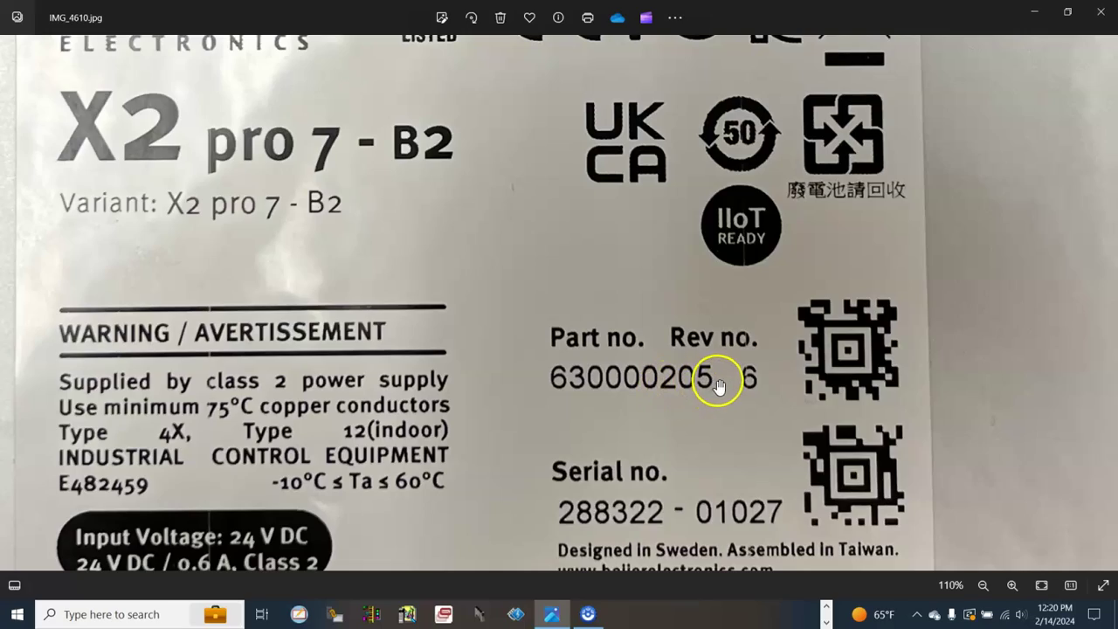
scroll(718, 384, "down", 1)
scroll(716, 384, "down", 2)
scroll(714, 383, "down", 2)
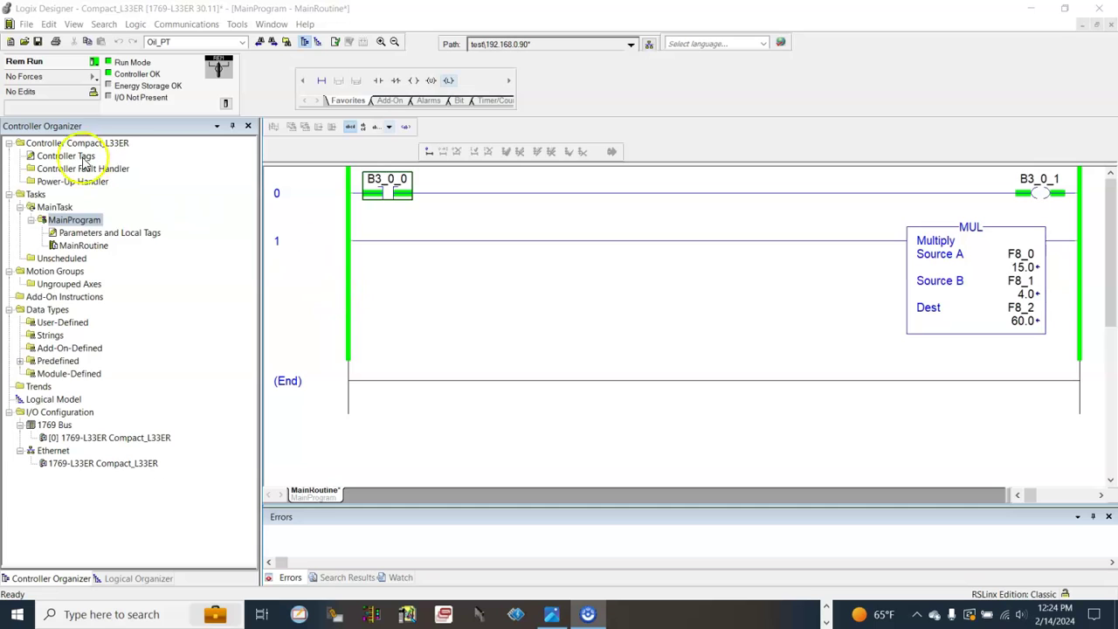
left_click(61, 438)
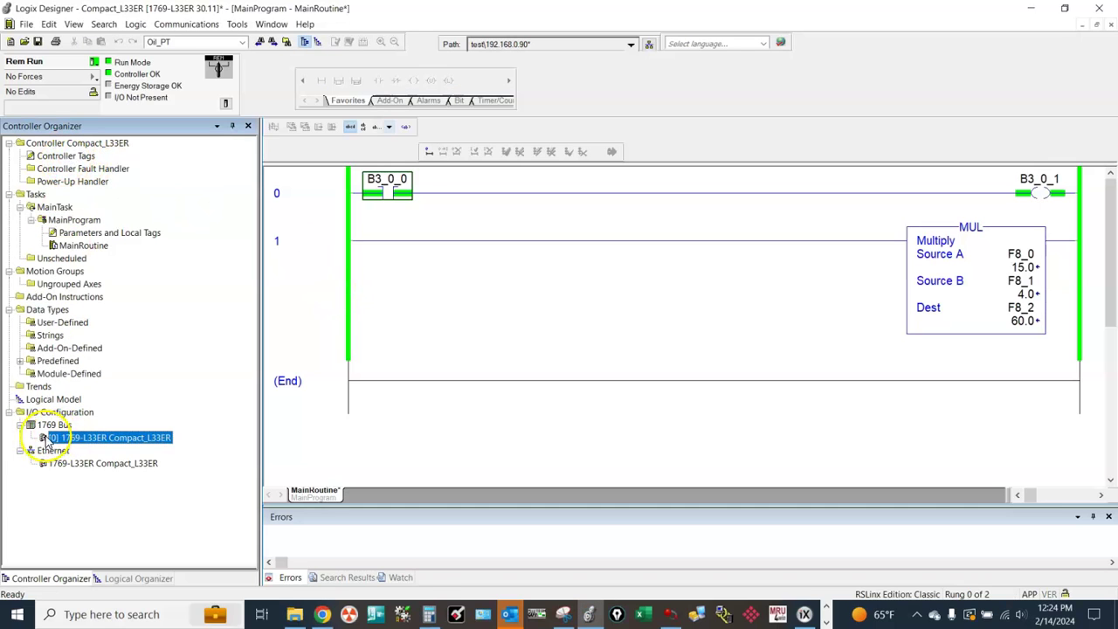
double_click(61, 439)
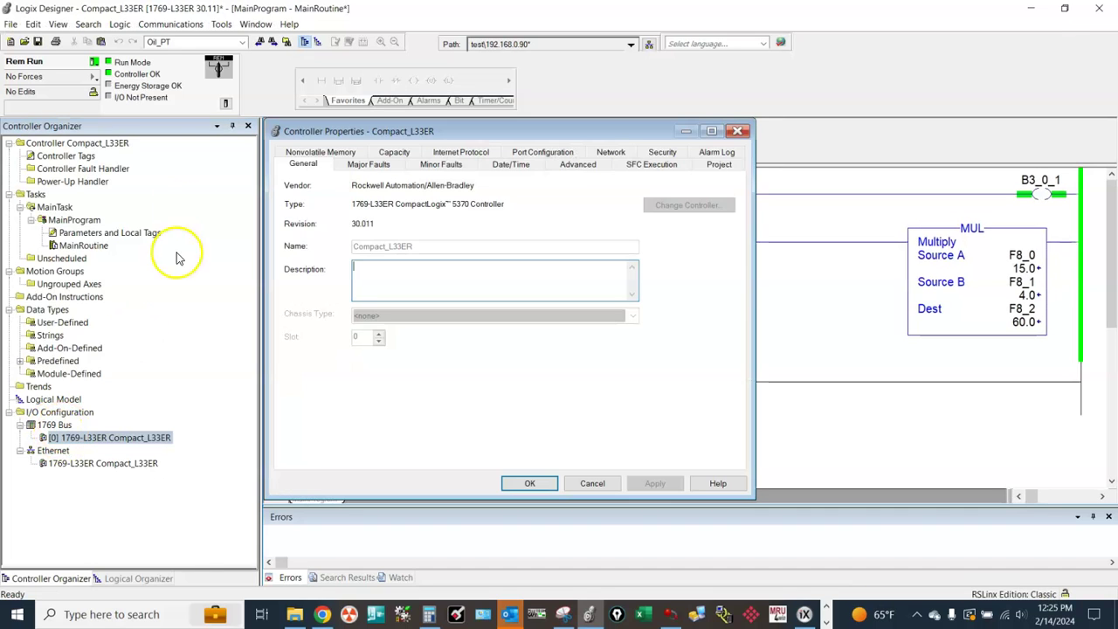
left_click(463, 153)
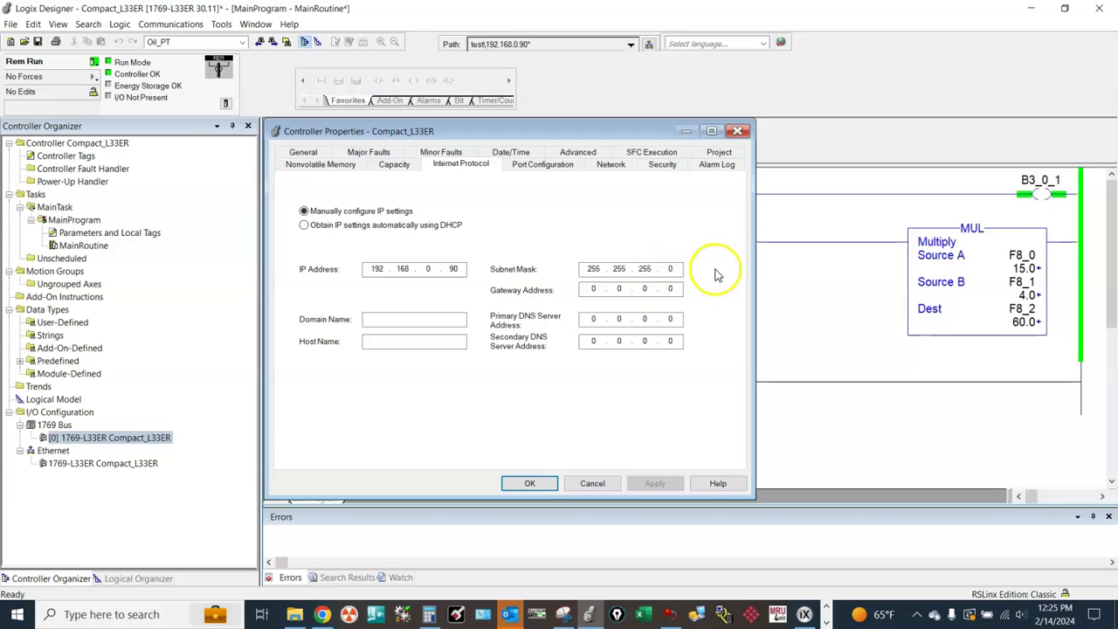
left_click(529, 482)
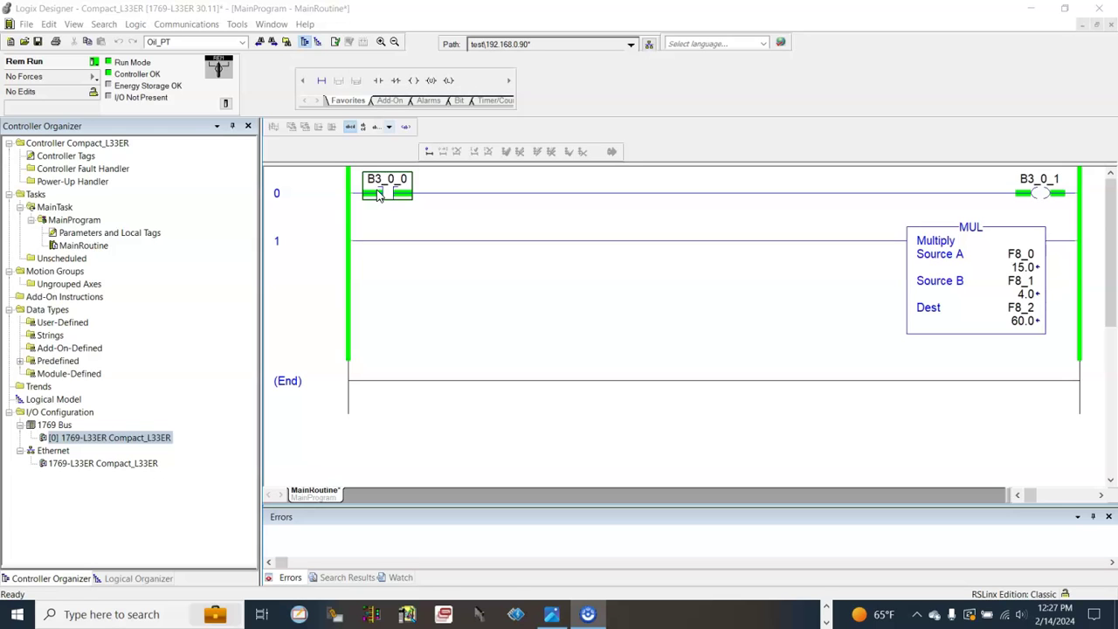
- Inspect the B3_0_0, B3_0_1, MUL and F8_2 tags, then switch to the Basic_HMI_2024 project
left_click(376, 192)
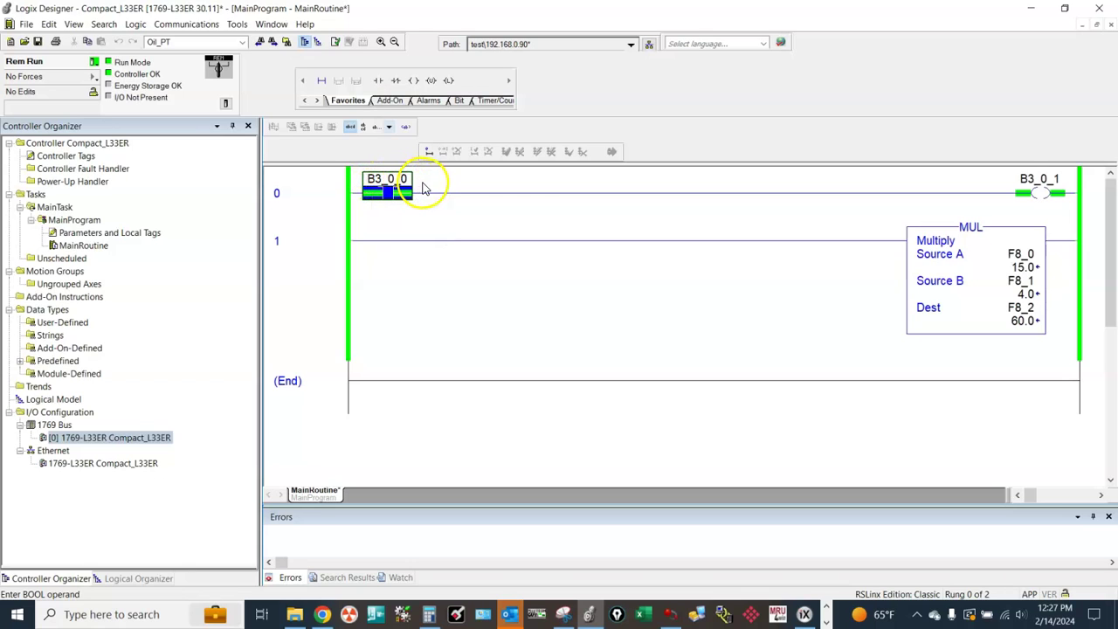
left_click(1038, 192)
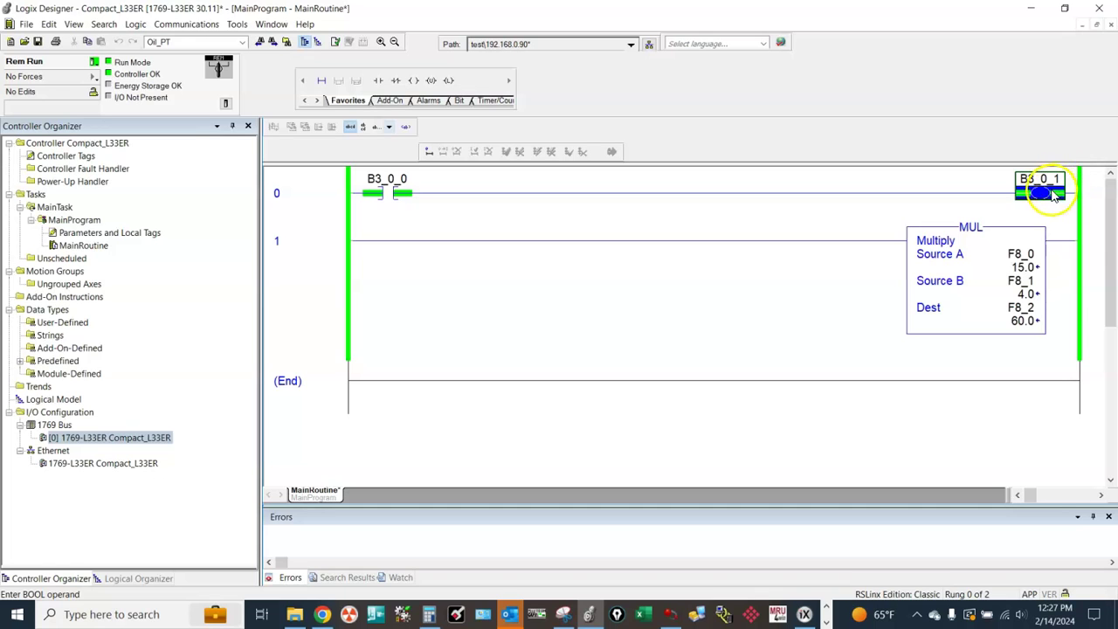
left_click(917, 248)
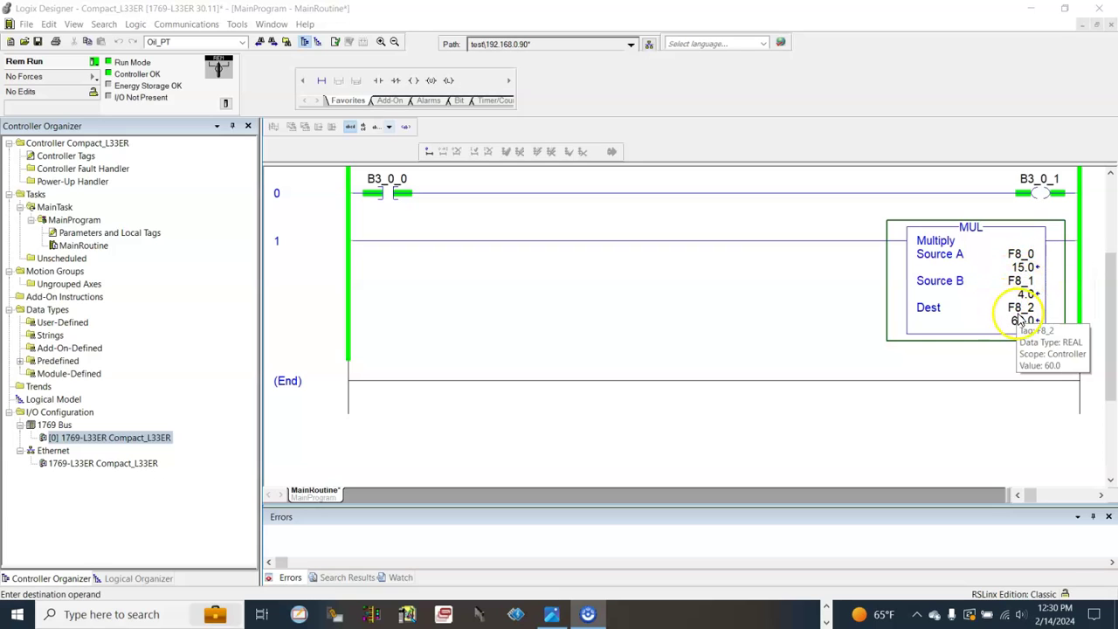
left_click(1018, 311)
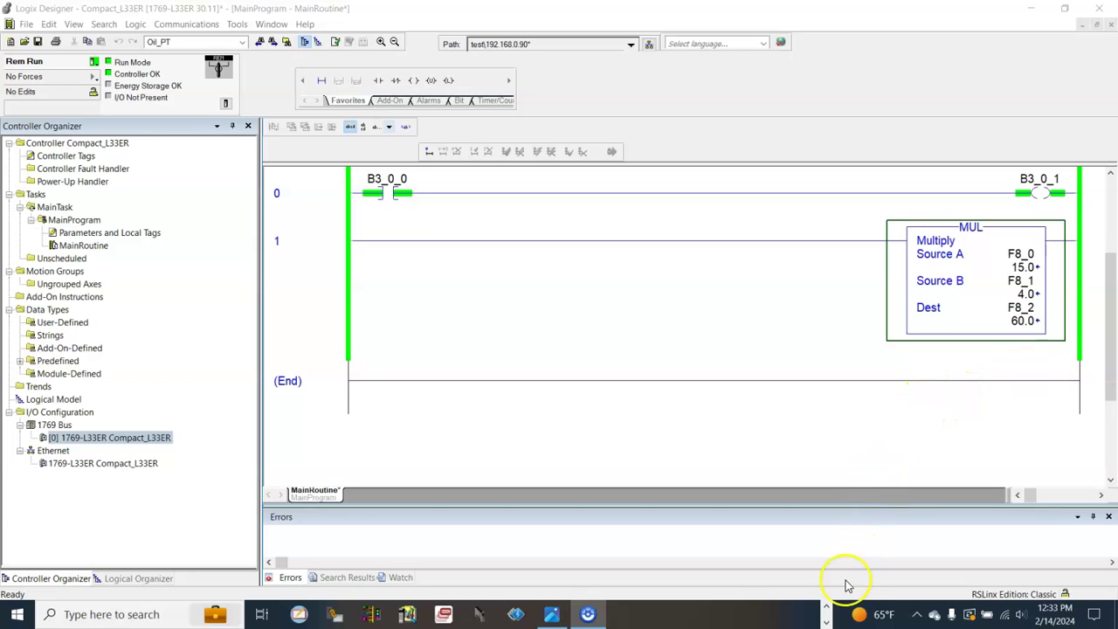
mouse_move(551, 614)
left_click(803, 613)
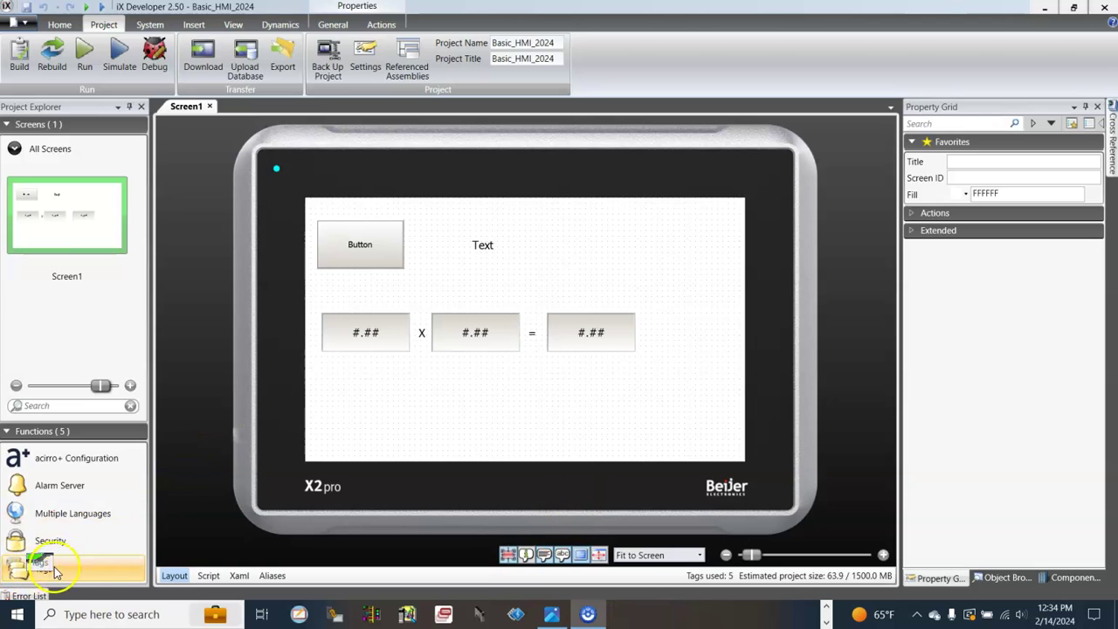
- Rename the Micro850 controller to CompactLogix in the Tags controllers list and save
double_click(85, 567)
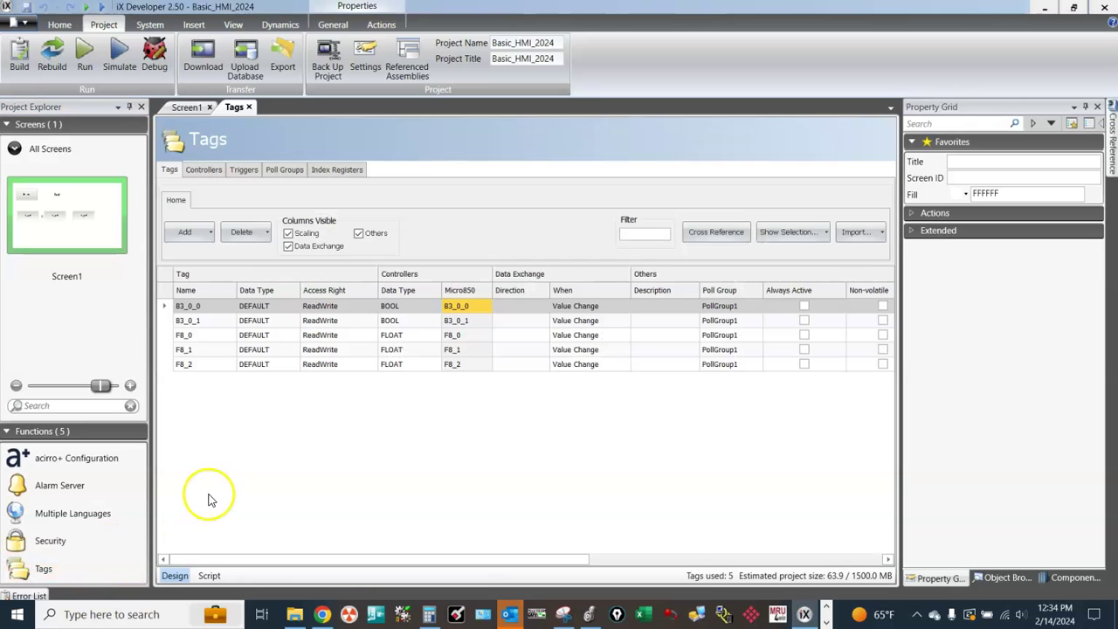
left_click(204, 172)
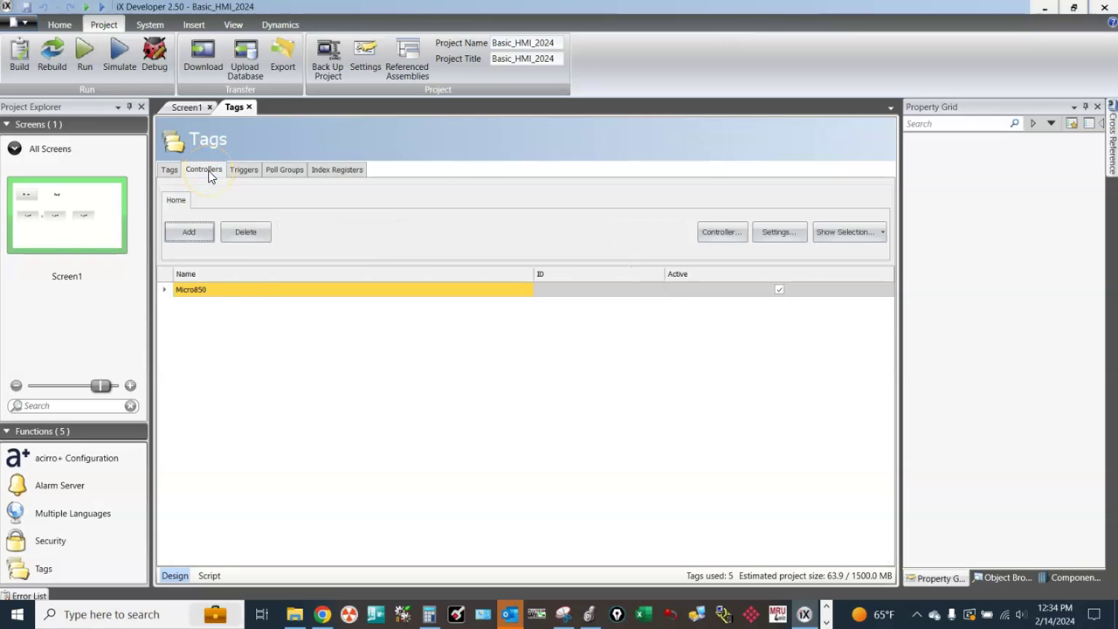
left_click(231, 289)
type("CompactLogix")
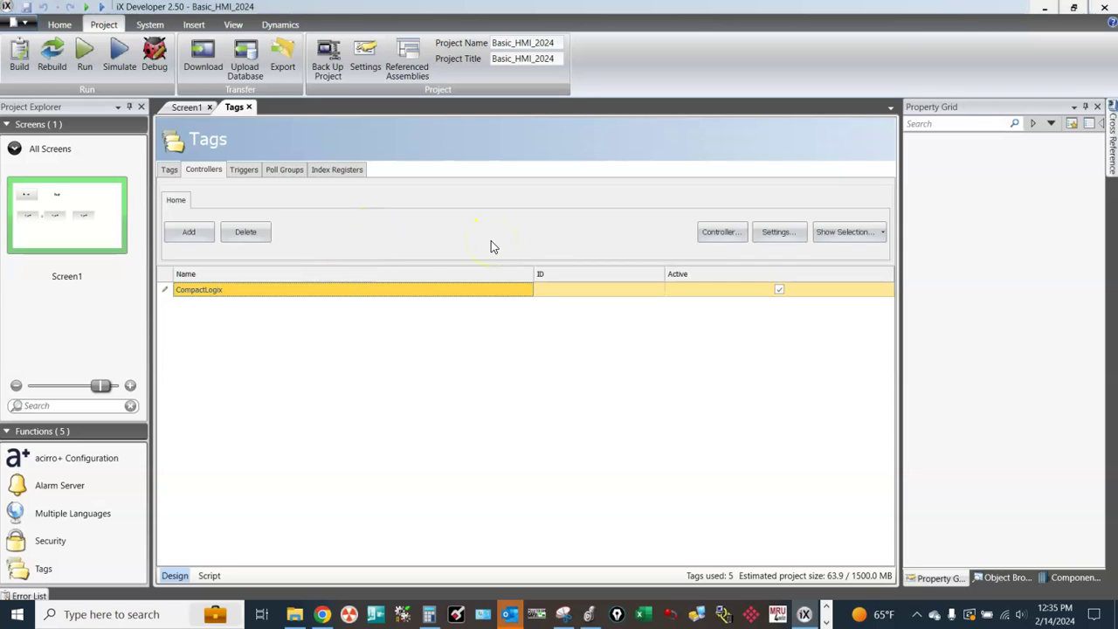
left_click(559, 332)
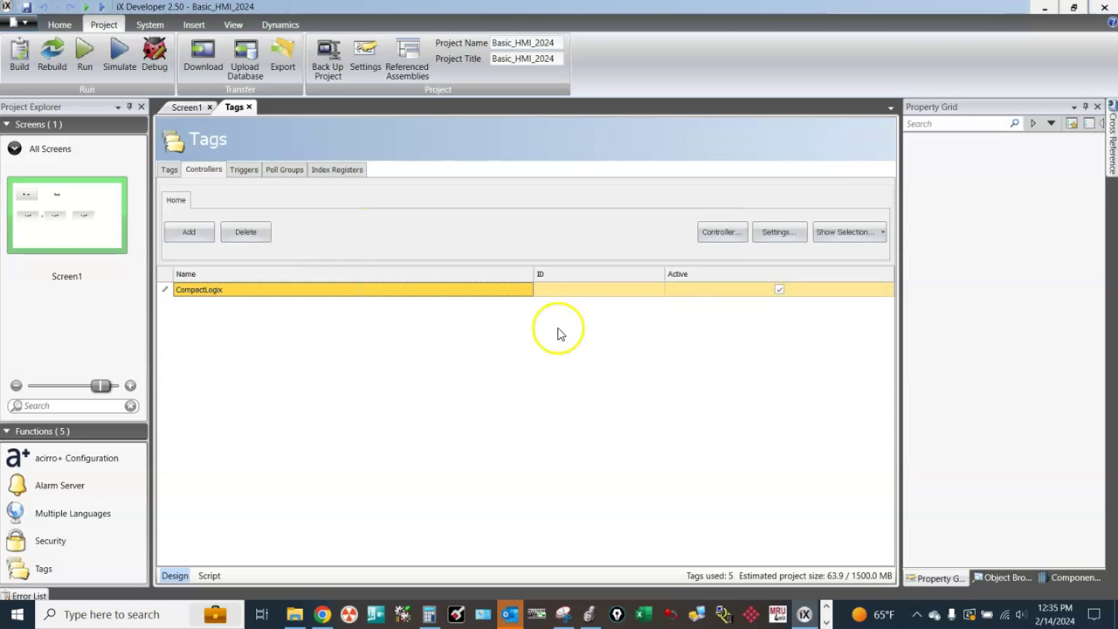
- Assign the Allen-Bradley Ethernet/IP driver to the CompactLogix controller
left_click(721, 236)
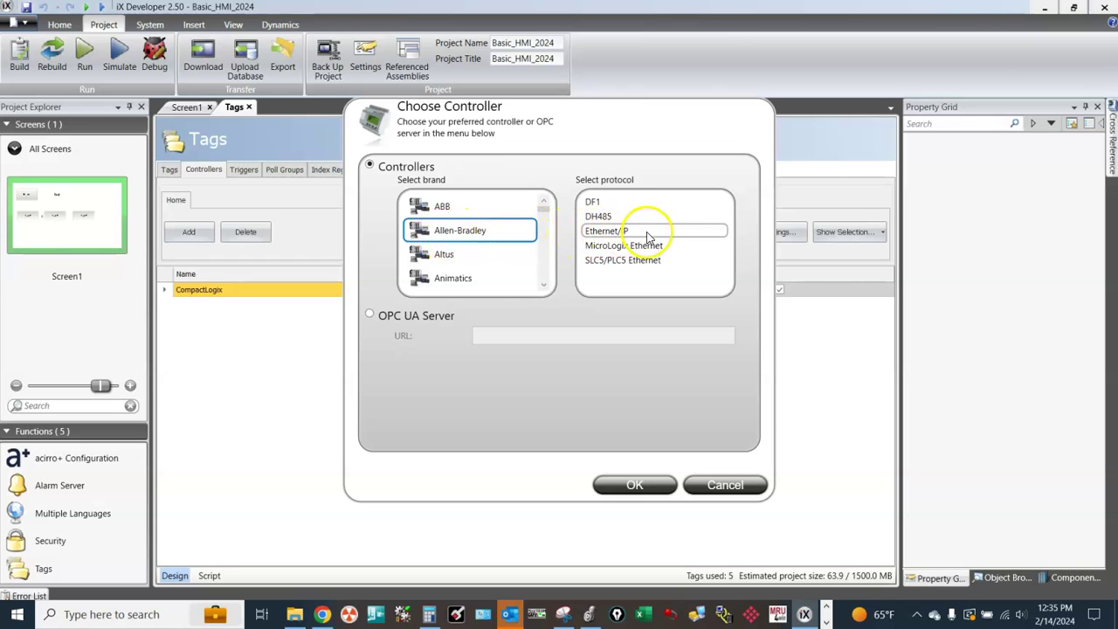
left_click(635, 488)
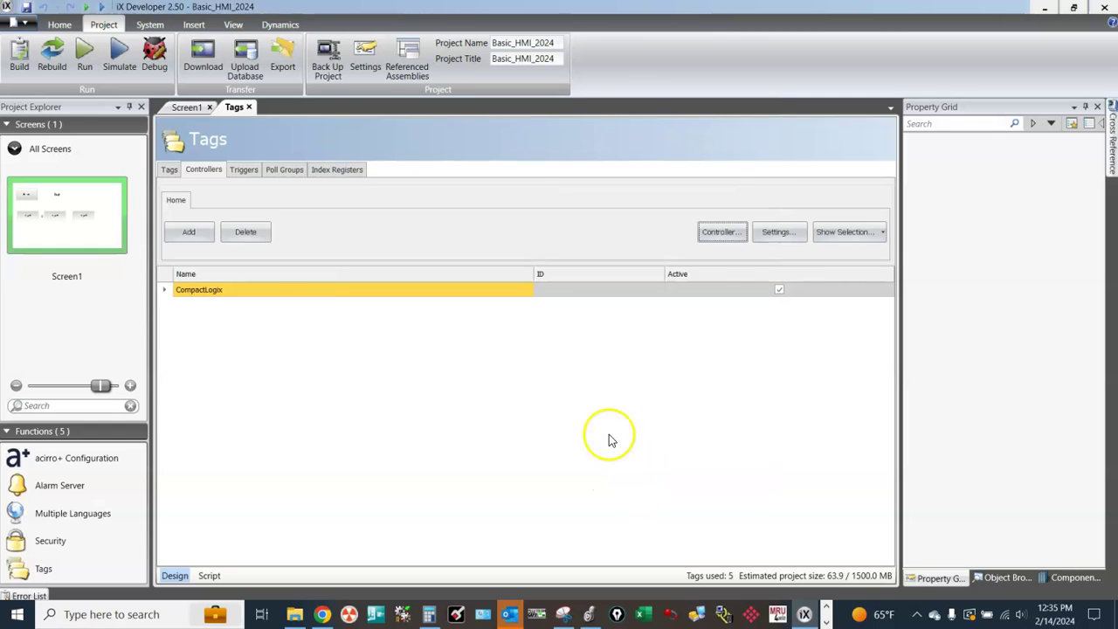
- Edit and confirm the CompactLogix station IP address, then show the tag table
left_click(774, 234)
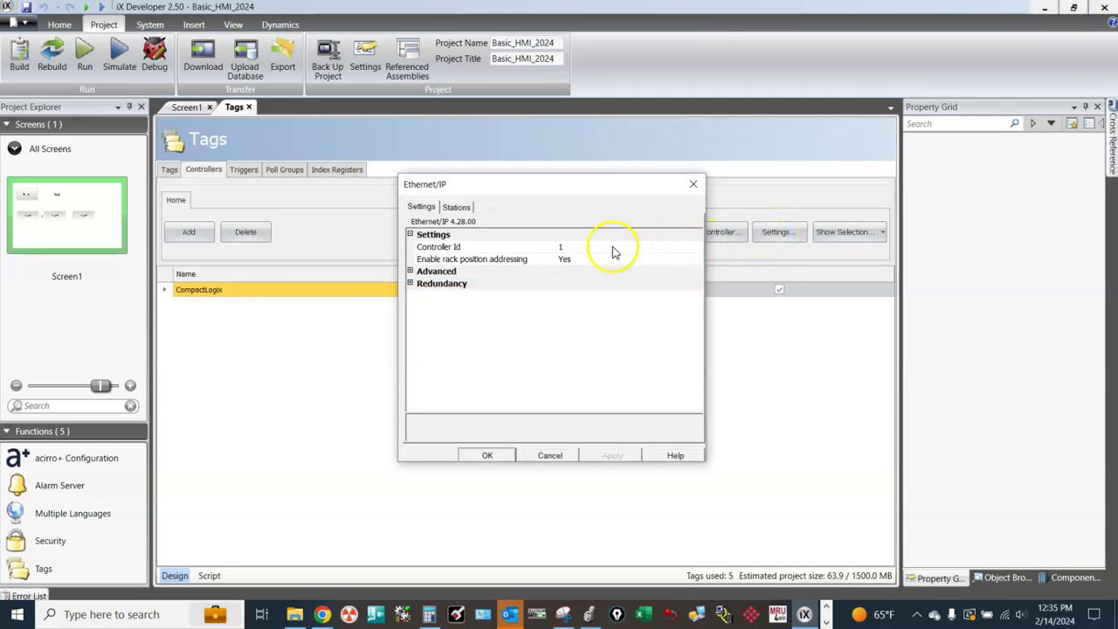
left_click(464, 208)
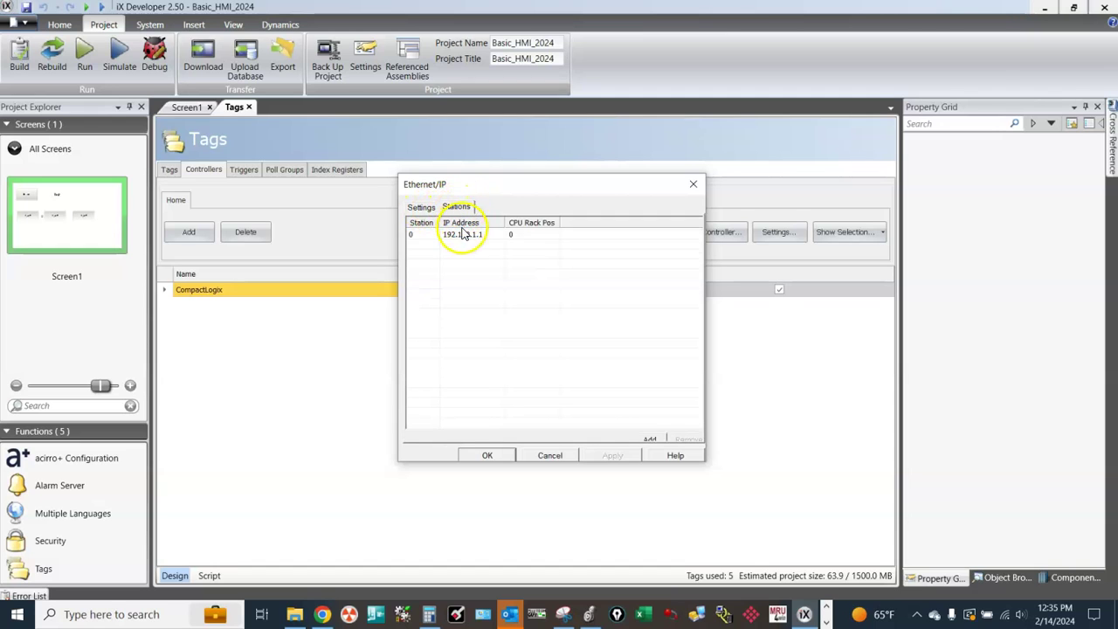
left_click(464, 234)
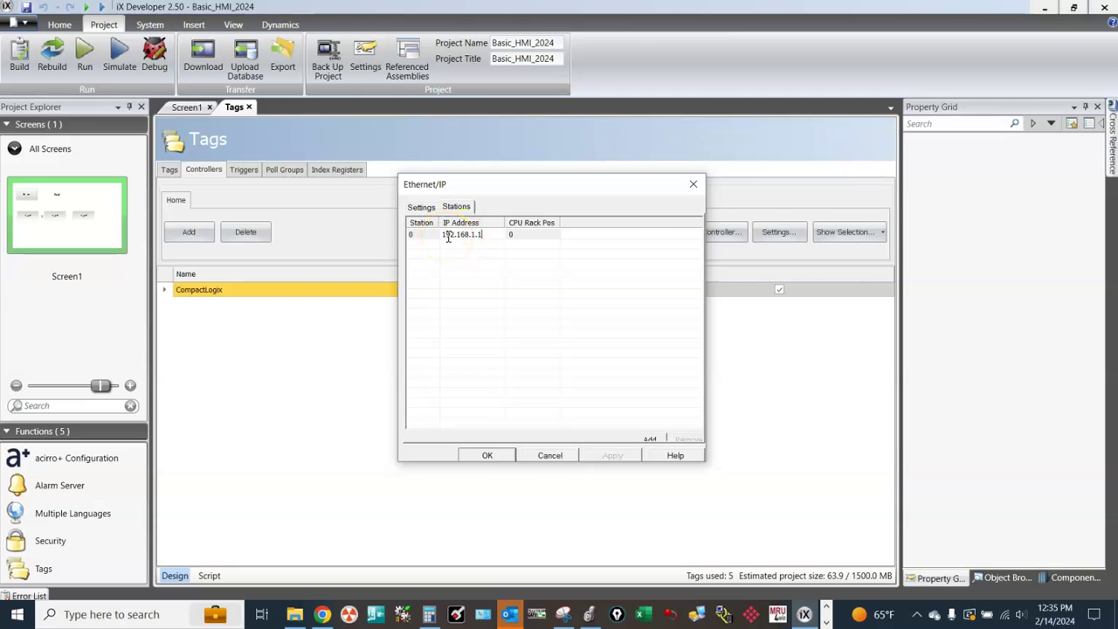
left_click(471, 234)
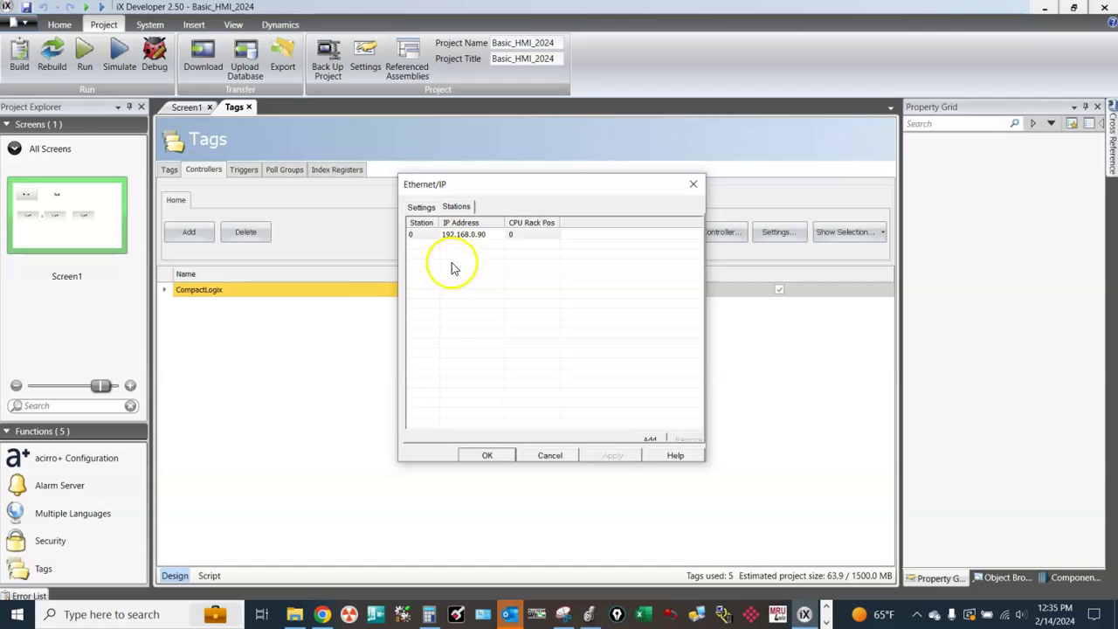
left_click(489, 456)
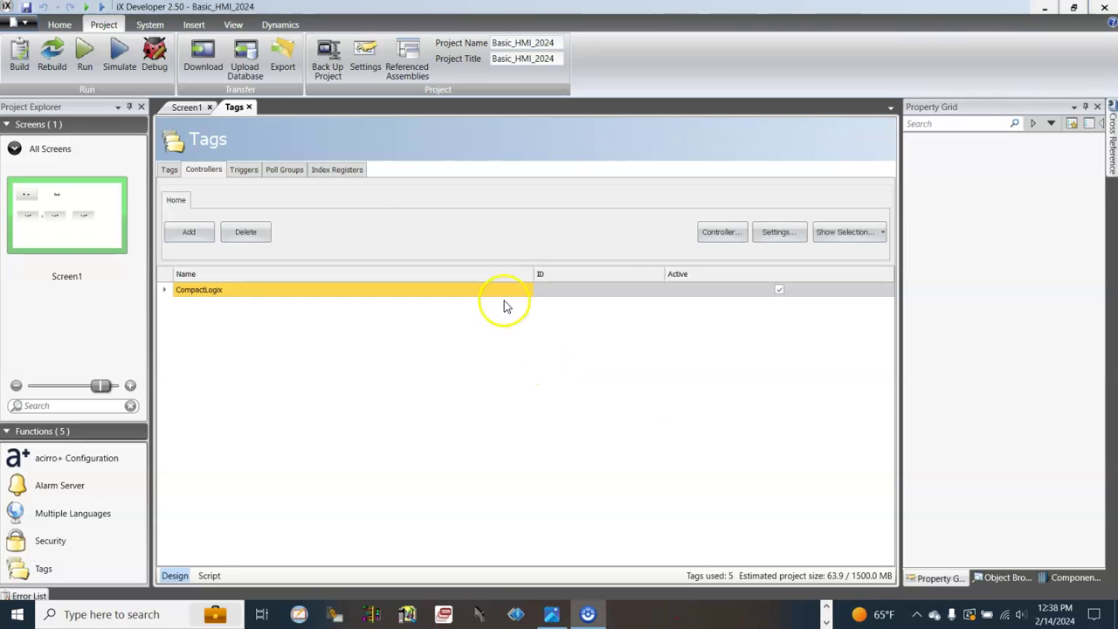
left_click(170, 172)
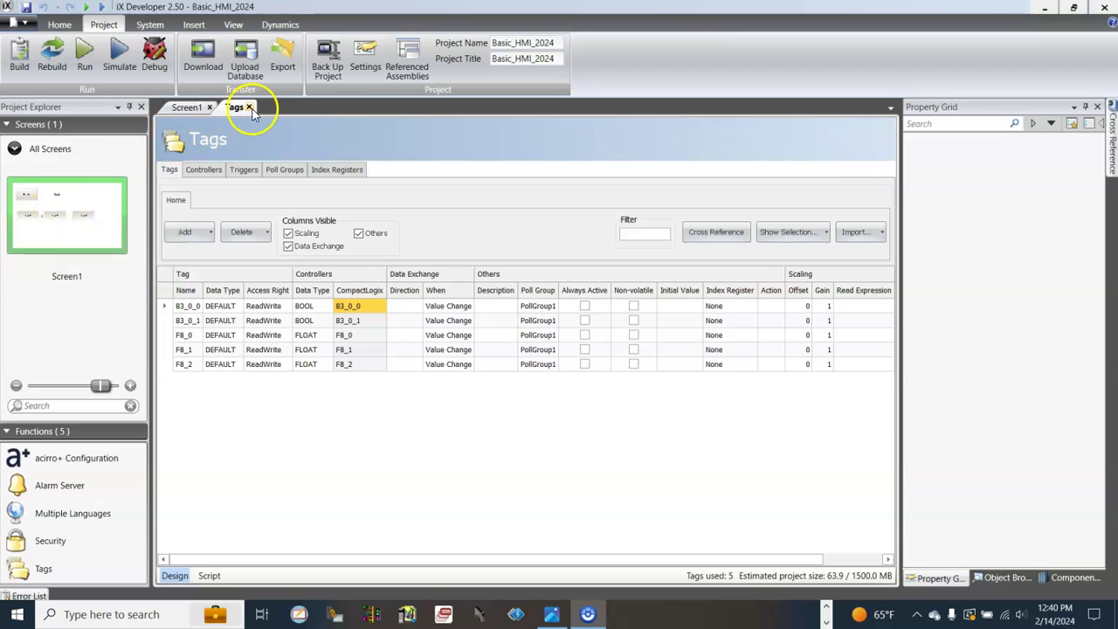
- Close the Tags editor to return to the Screen1 design
left_click(249, 108)
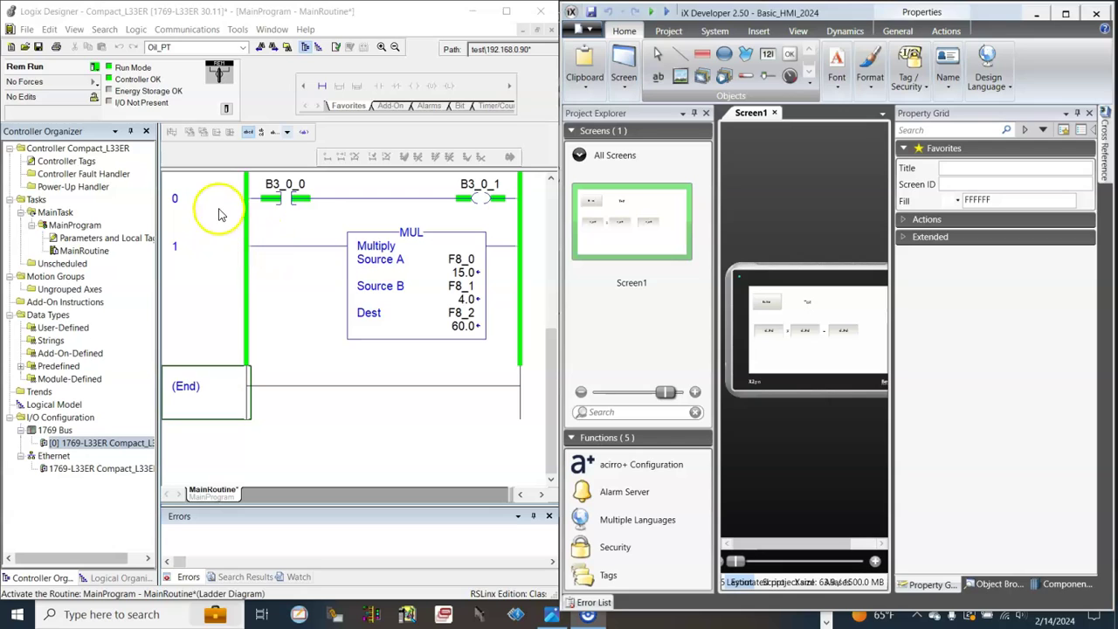
- Toggle the B3_0_0 contact bit off in the Logix Designer ladder
left_click(293, 197)
right_click(295, 192)
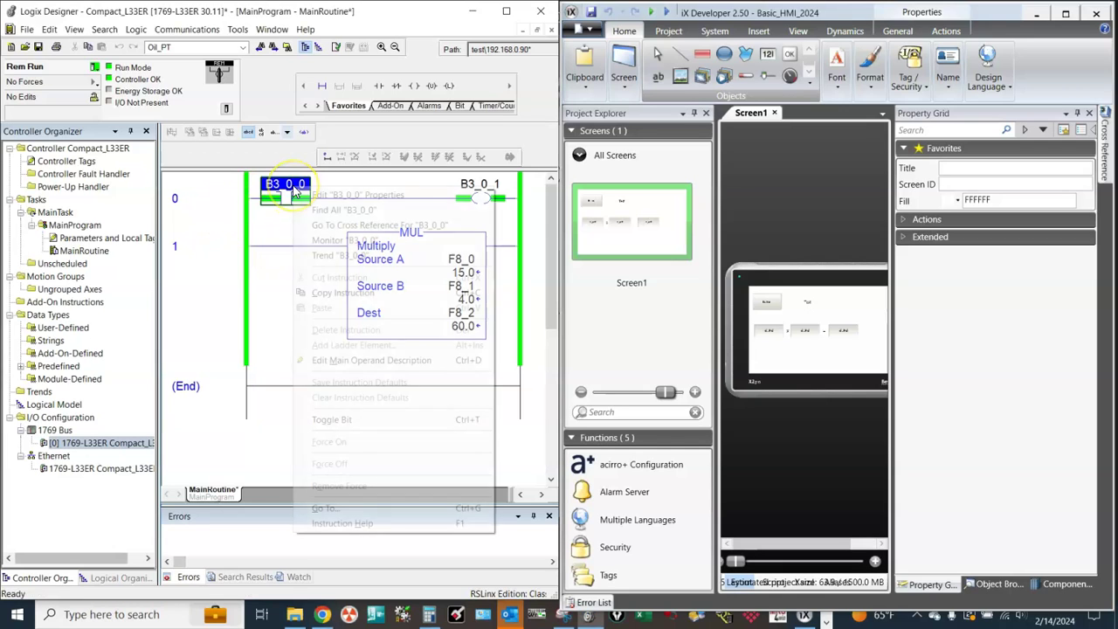
left_click(356, 419)
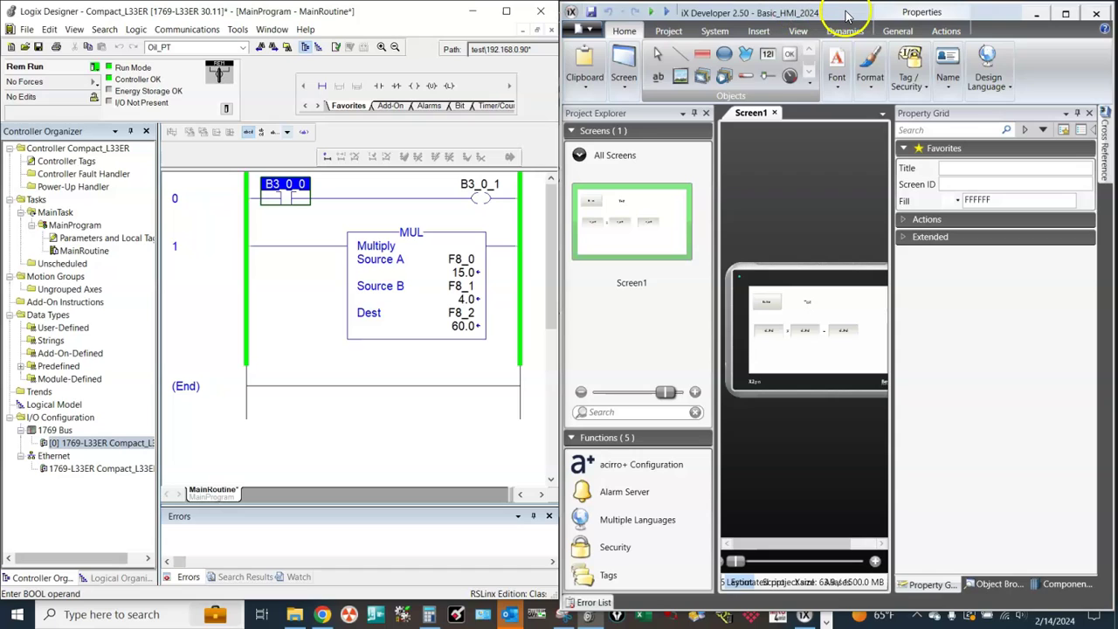
- Run the HMI project beside the ladder and press STOP/START until it shows RUNNING
left_click(652, 17)
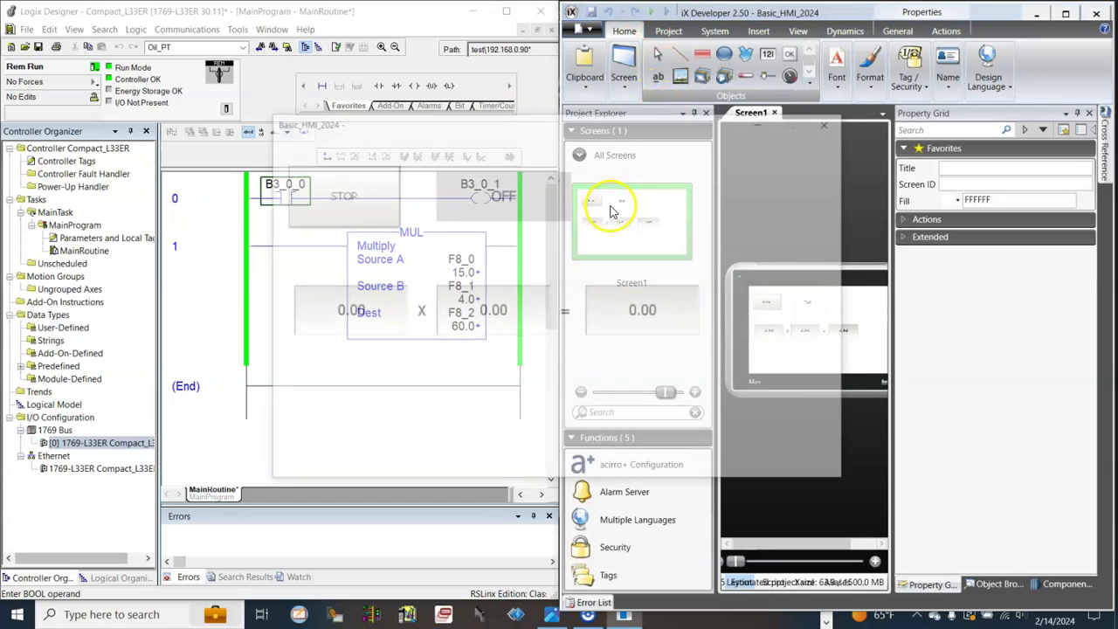
left_click_drag(590, 127, 899, 140)
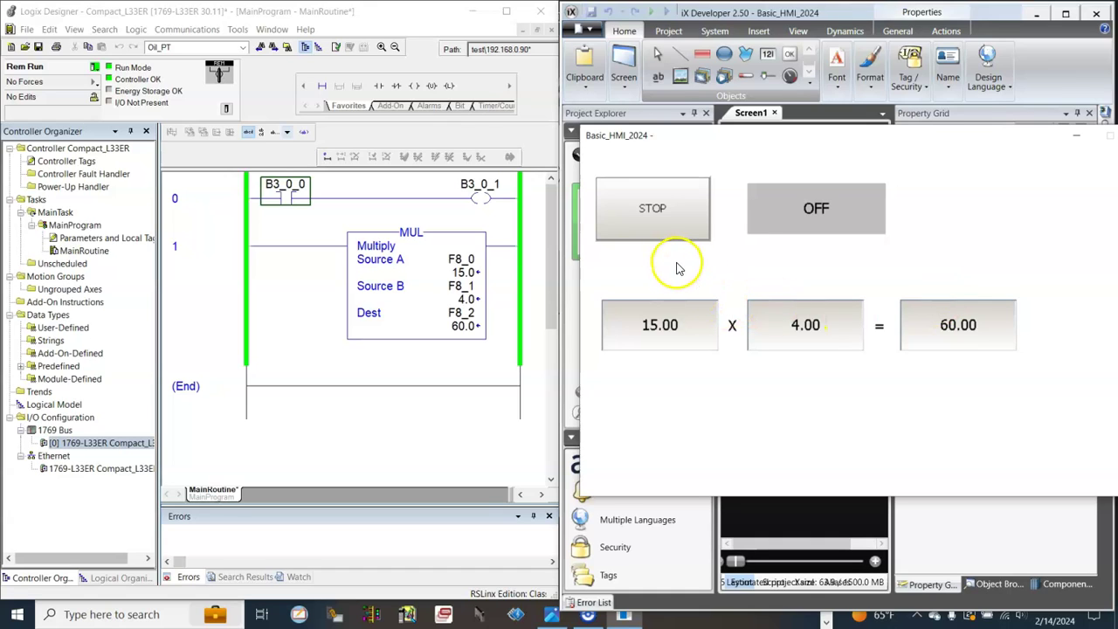
left_click(788, 217)
left_click(681, 208)
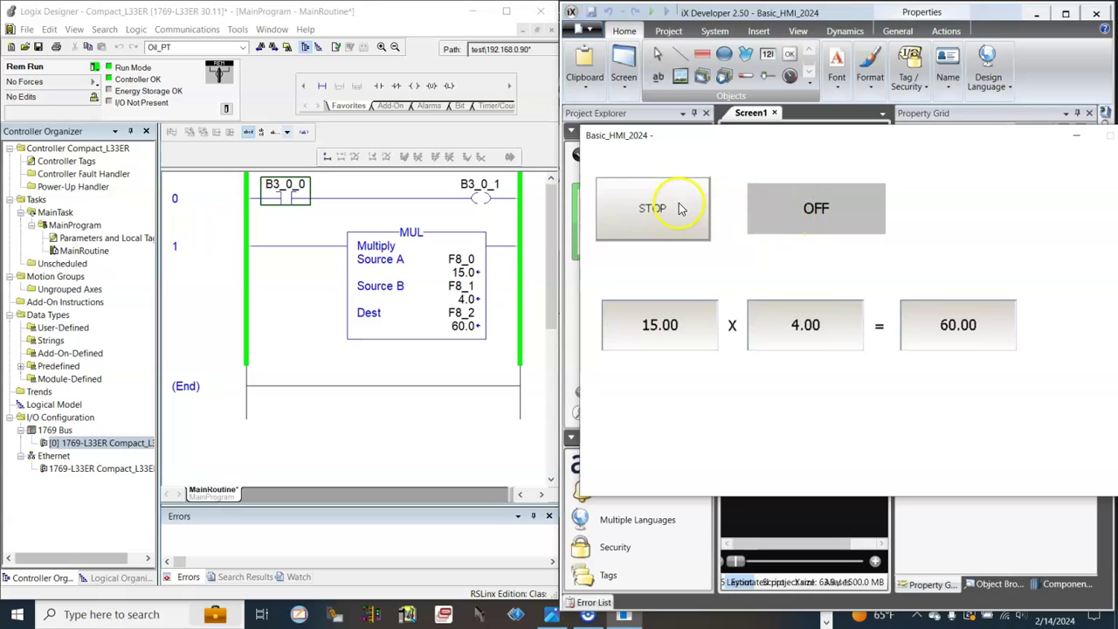
left_click(780, 217)
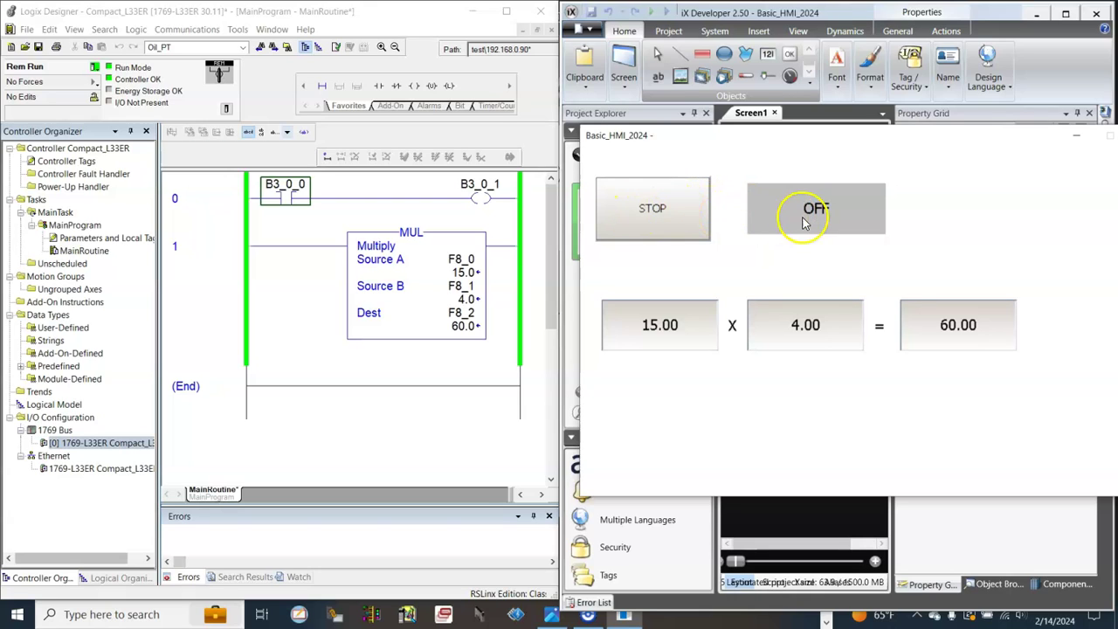
left_click(682, 229)
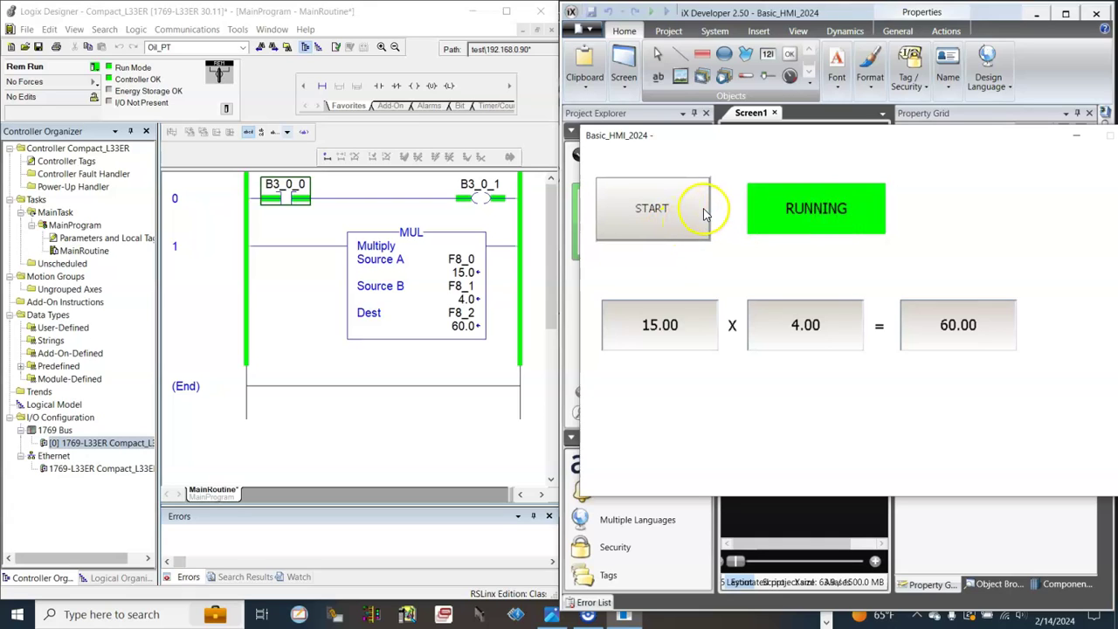
left_click(702, 210)
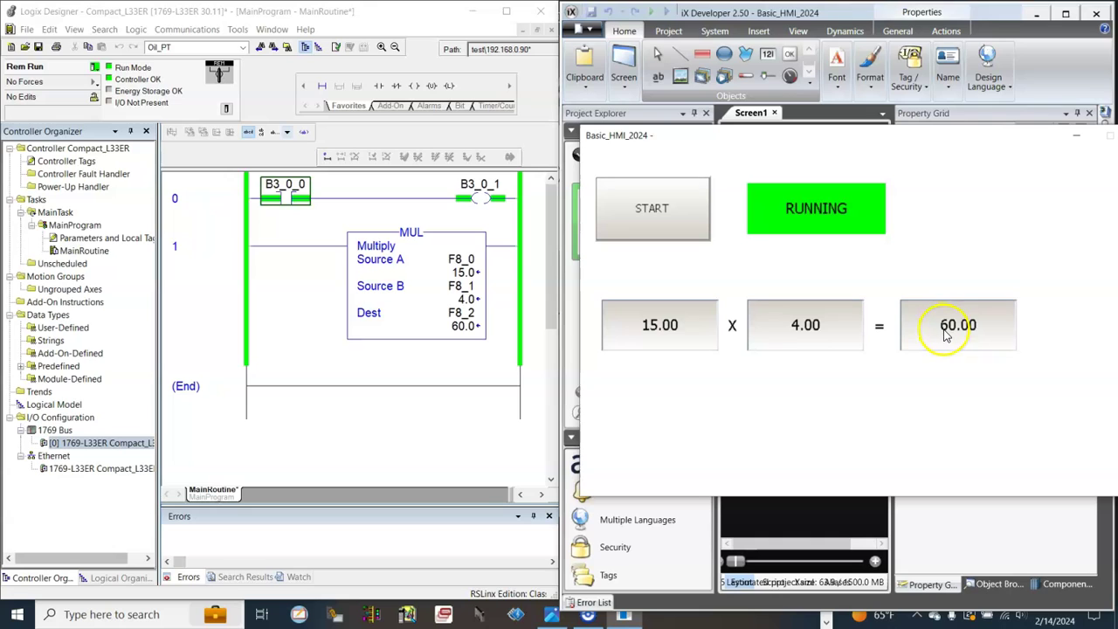
- Enter multipliers 3.00 and 5.00 on the HMI so the result reads 15.00
left_click(679, 325)
type("3")
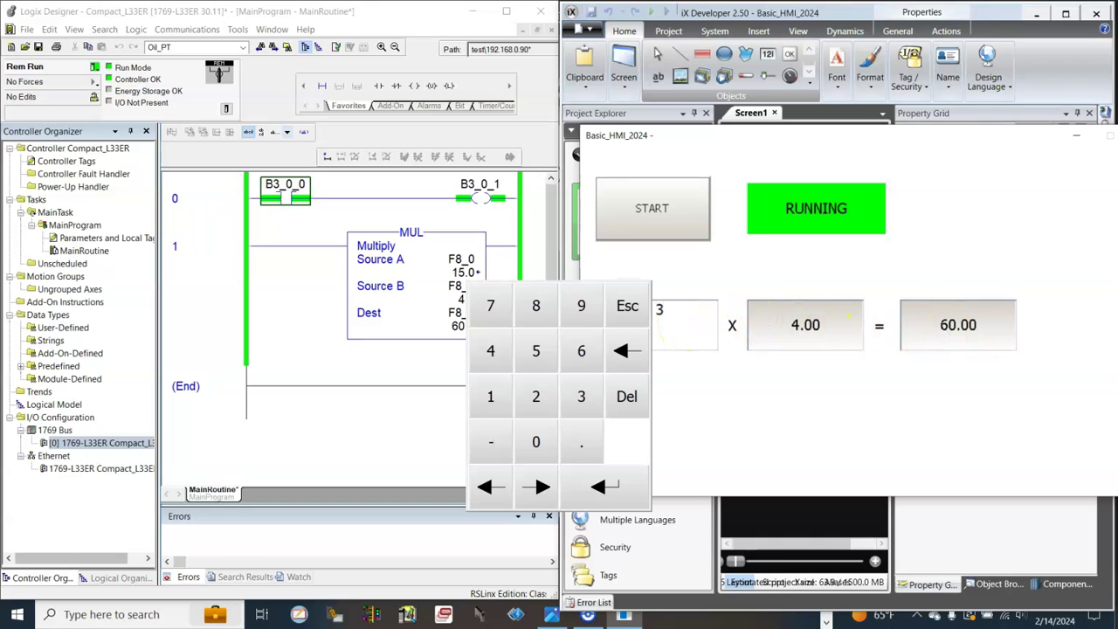
key("Return")
left_click(768, 328)
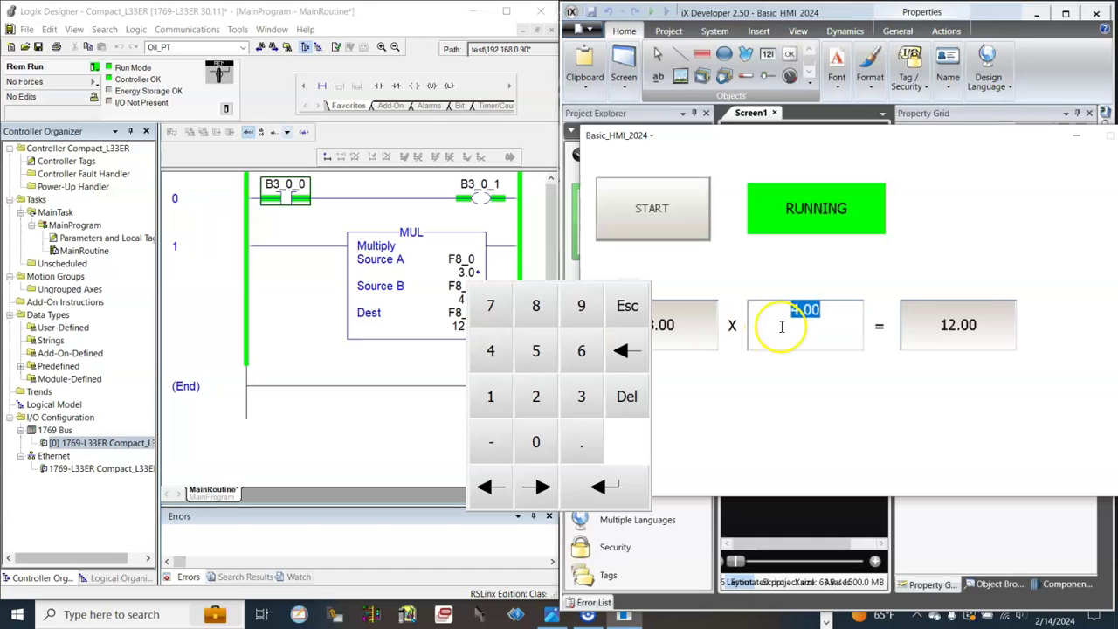
type("5")
key("Return")
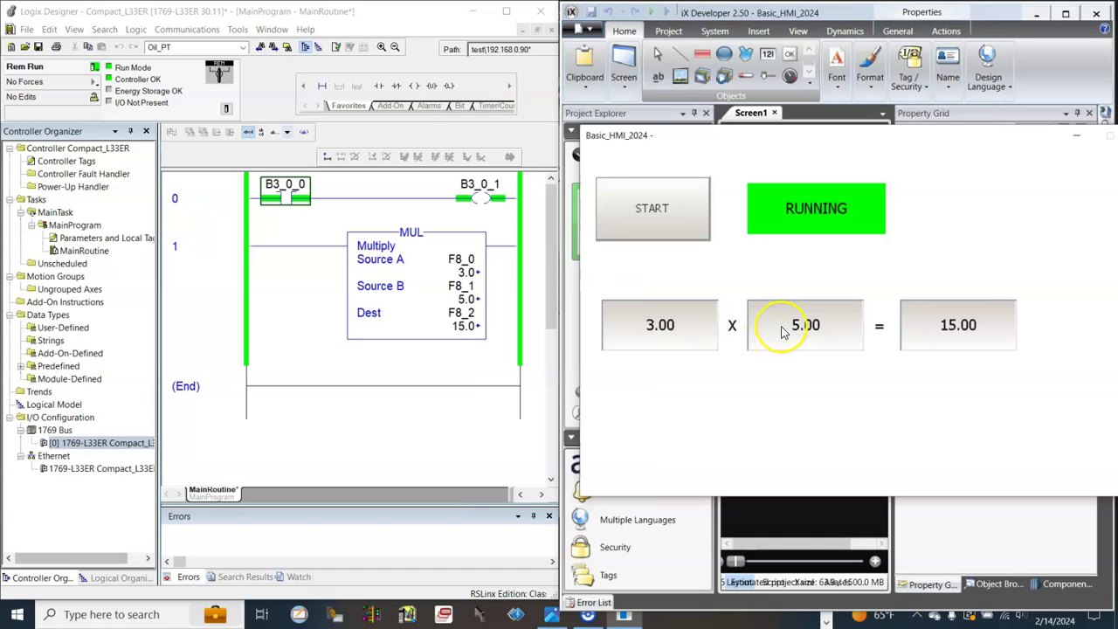